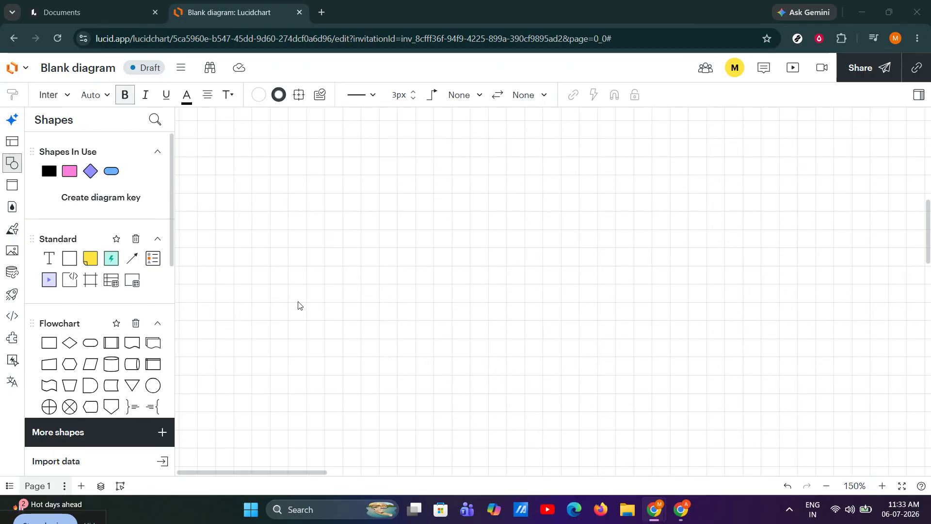
Add a flowchart Process block to the canvas and label it Start.
left_click_drag(49, 342, 456, 269)
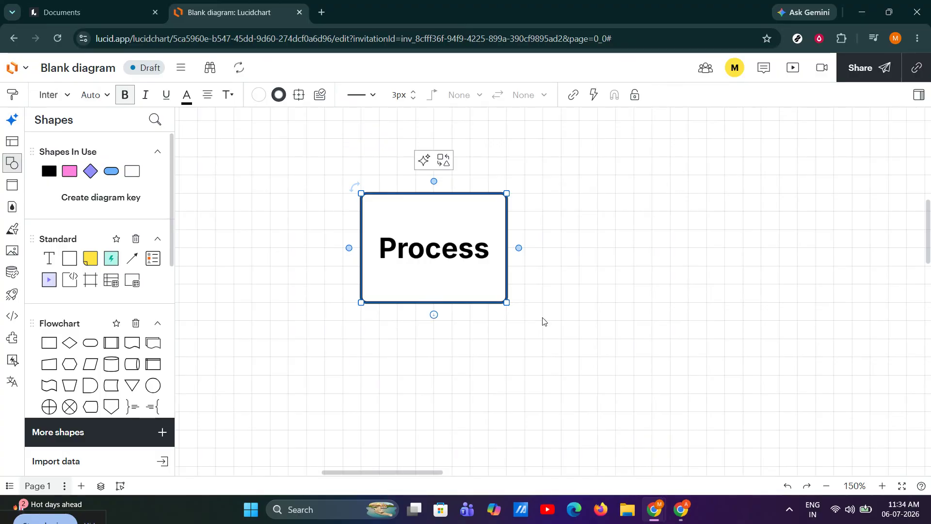
left_click(611, 297)
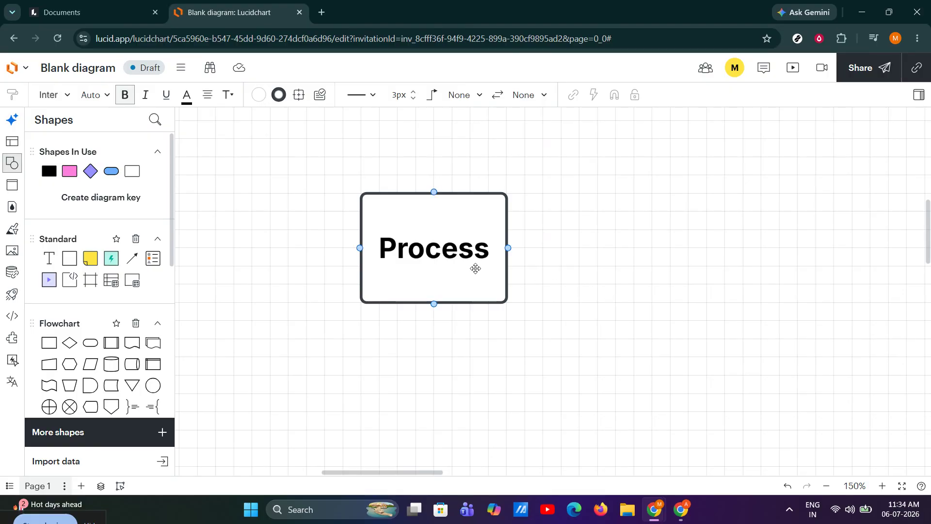
double_click(439, 257)
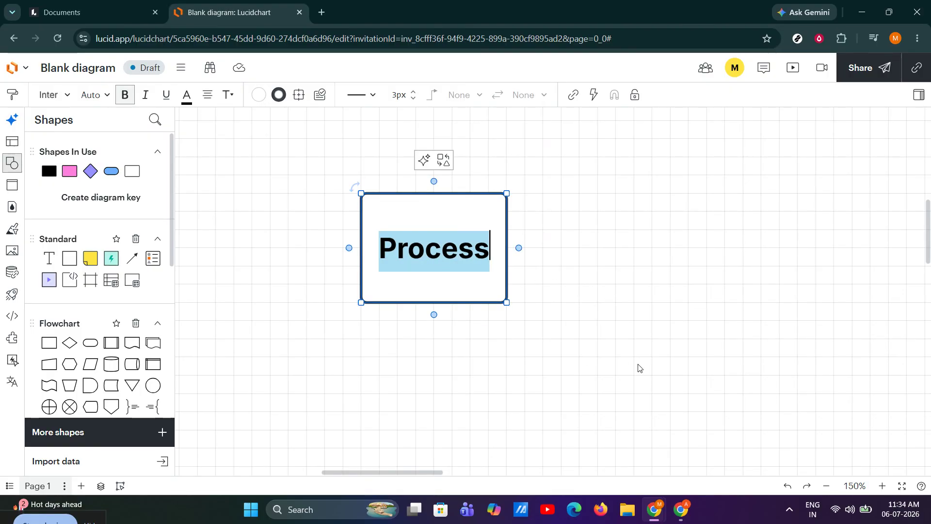
key("BackSpace")
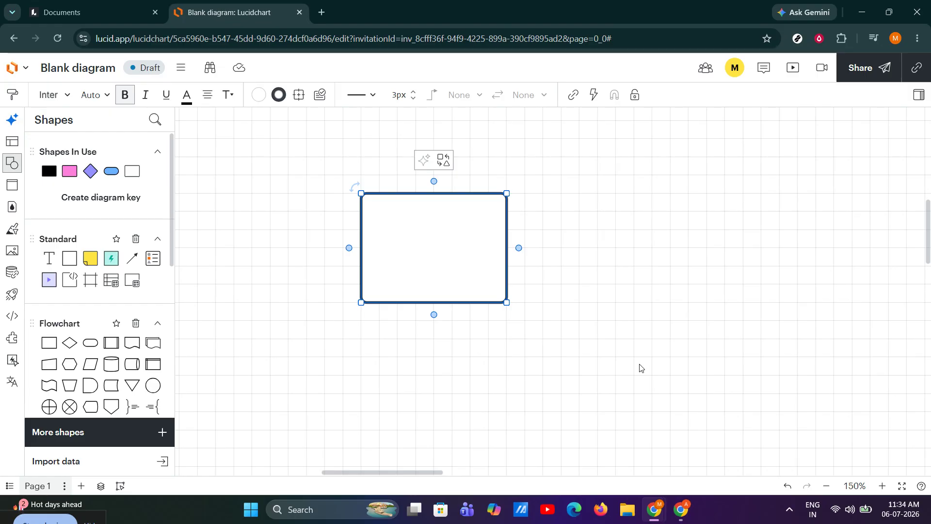
type("Str")
key("BackSpace")
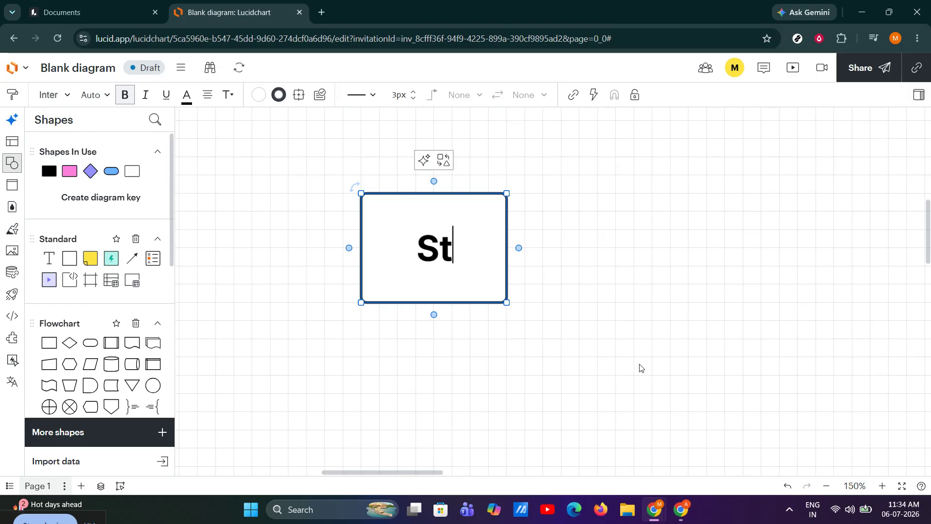
type("art")
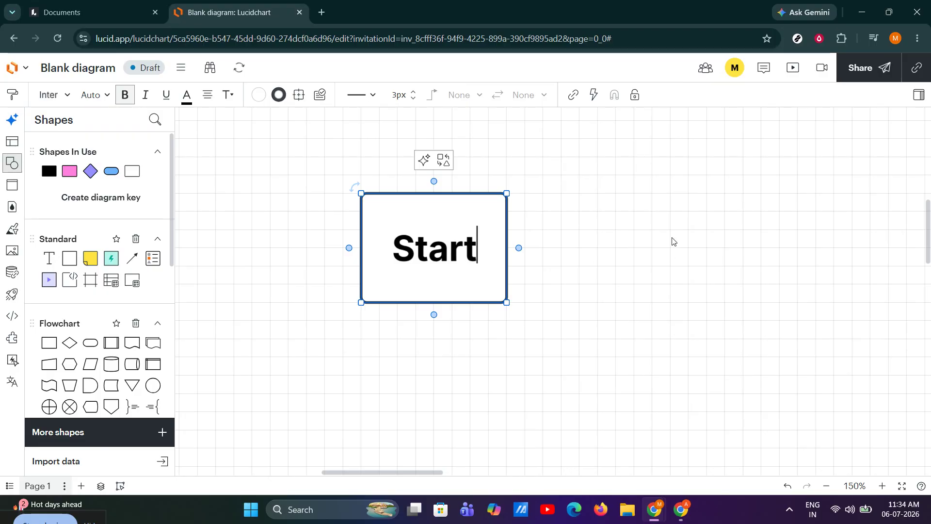
left_click(600, 181)
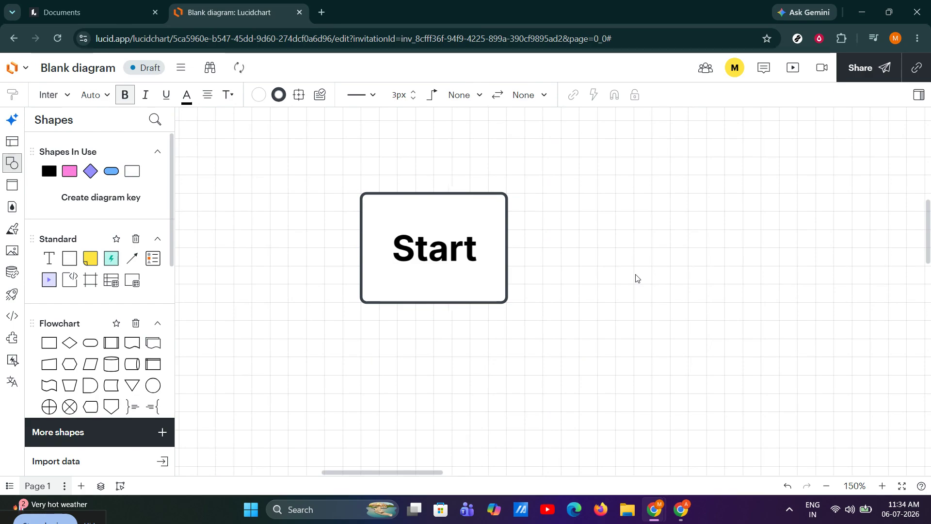
Move the Start block up and to the left on the canvas.
left_click_drag(476, 243, 385, 225)
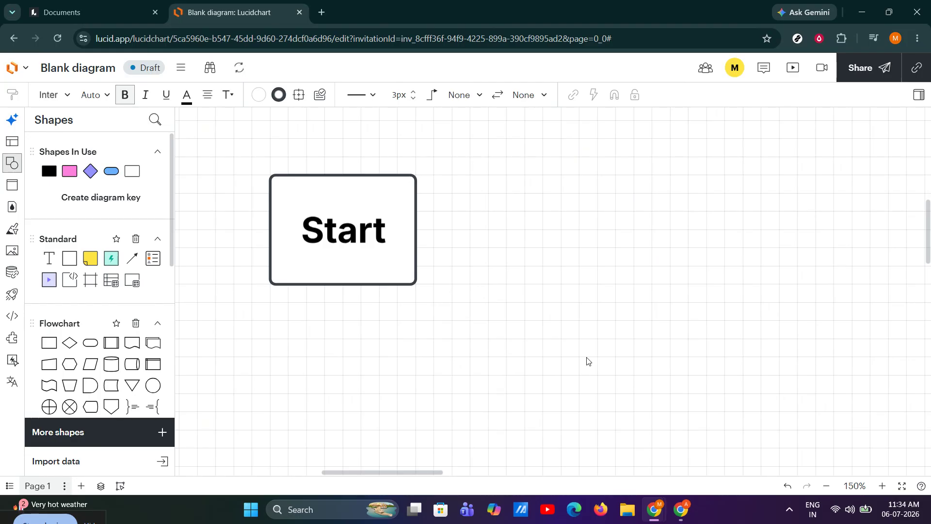
left_click(539, 199)
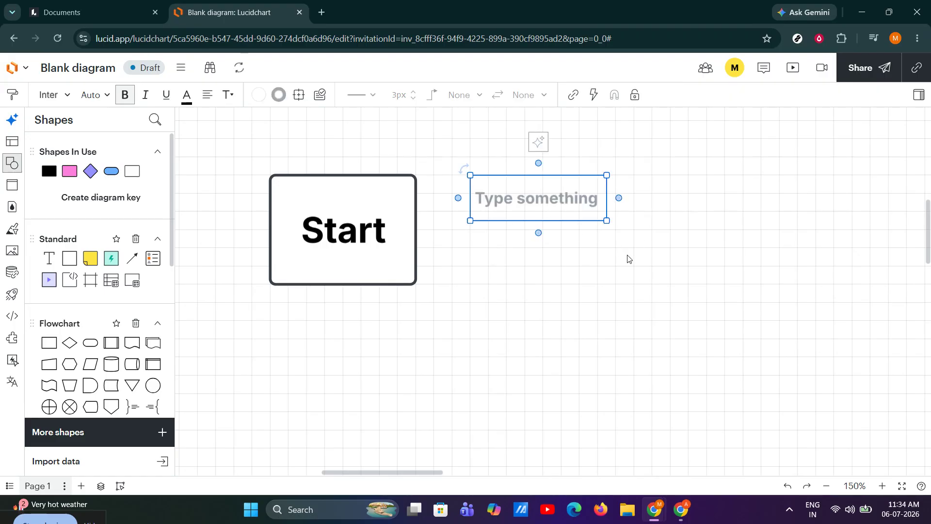
left_click(630, 260)
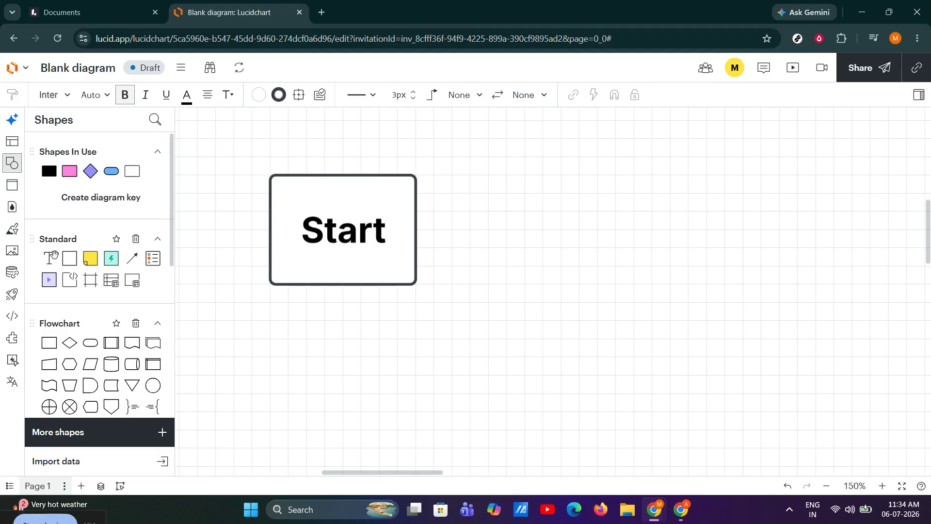
Add a standalone text box reading "Text" to the right of the Start block.
left_click_drag(49, 257, 590, 262)
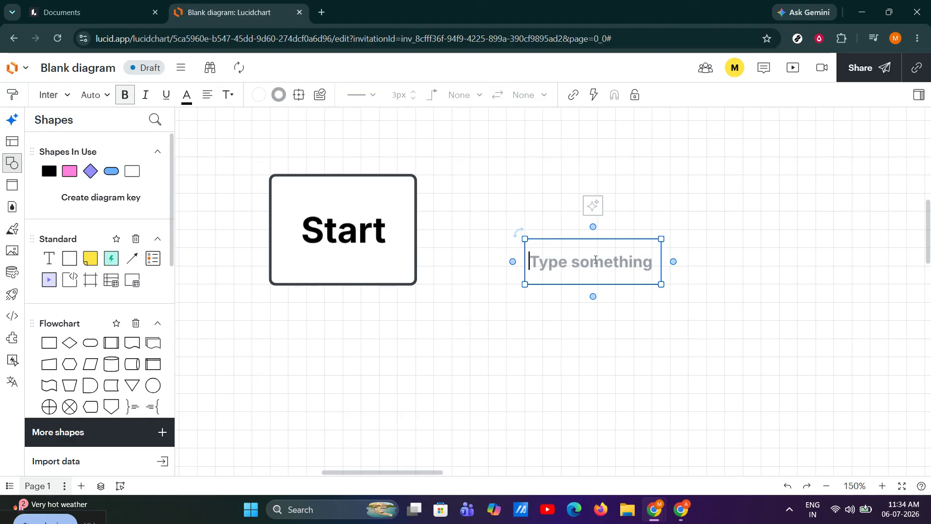
type("TExt")
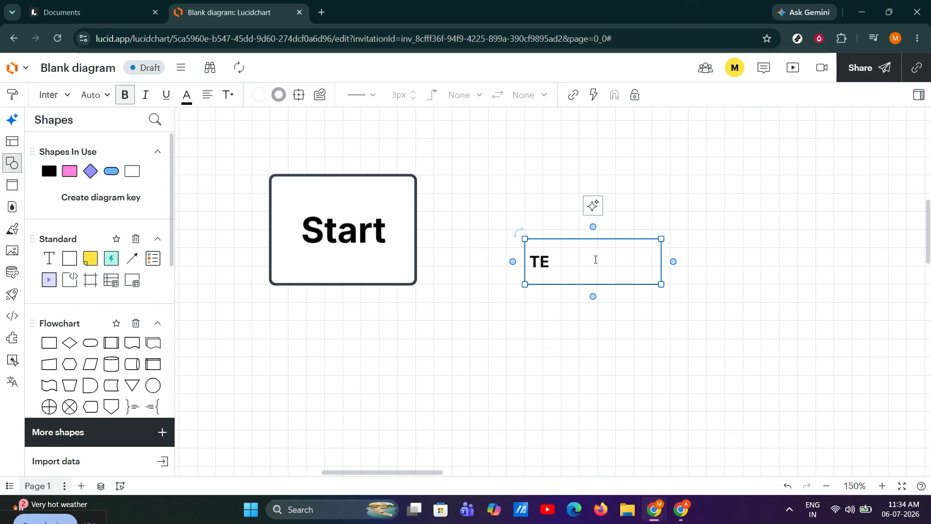
key("BackSpace")
key("BackSpace")
key("BackSpace")
type("ext")
left_click(698, 262)
Widen the standalone text box slightly and delete it.
left_click(621, 270)
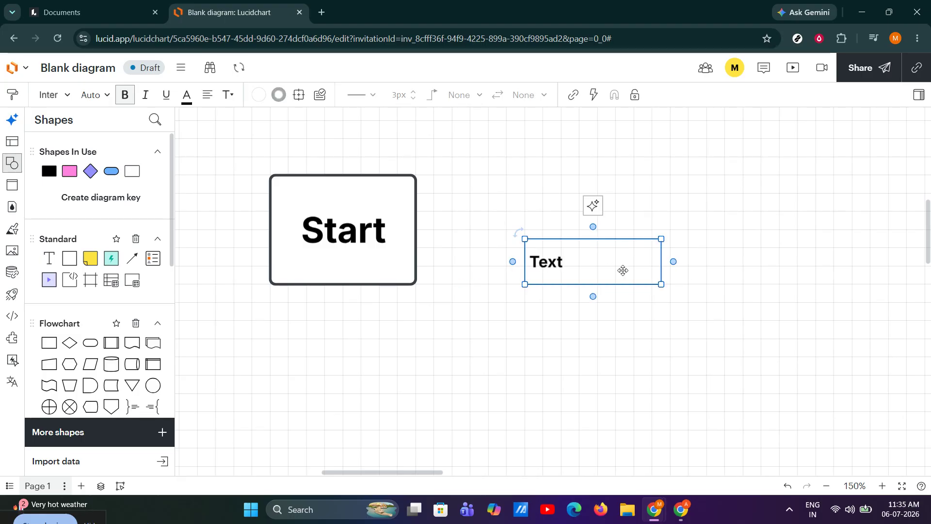
mouse_move(661, 284)
left_mouse_down()
mouse_move(696, 312)
mouse_move(673, 289)
mouse_move(614, 276)
mouse_move(665, 284)
mouse_move(659, 270)
mouse_move(673, 285)
left_mouse_up()
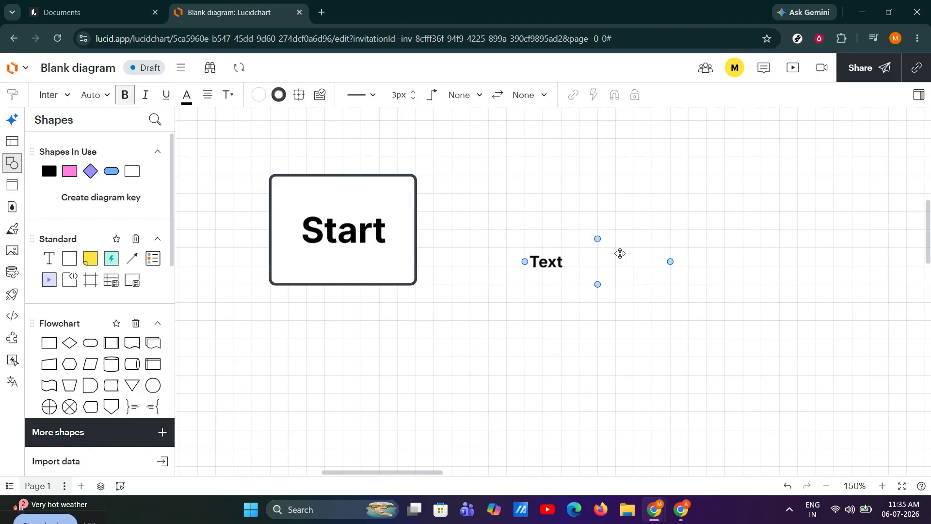
key("Delete")
Draw a horizontal connector from the right side of the Start block to a new purple diamond.
left_click(346, 194)
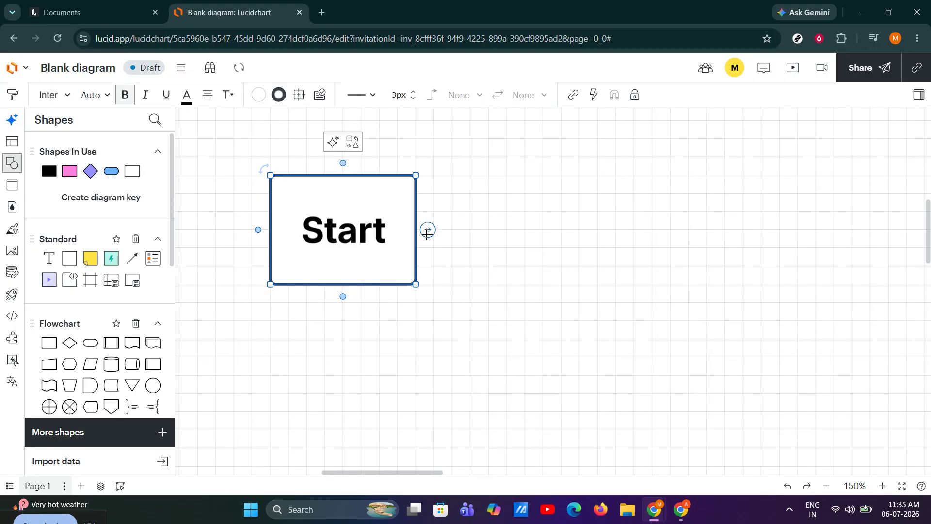
left_click_drag(427, 230, 688, 229)
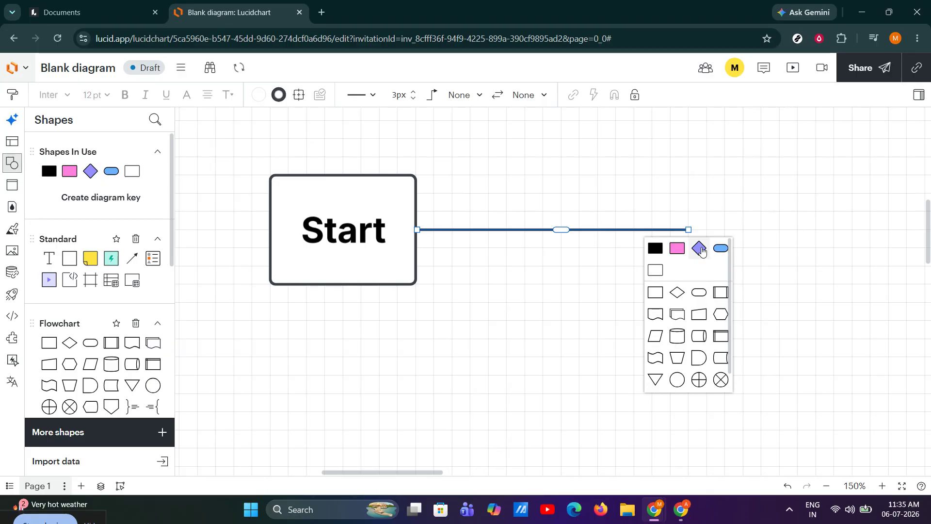
left_click(699, 248)
left_click(670, 324)
Label the connector between the Start block and the diamond Yes.
double_click(550, 229)
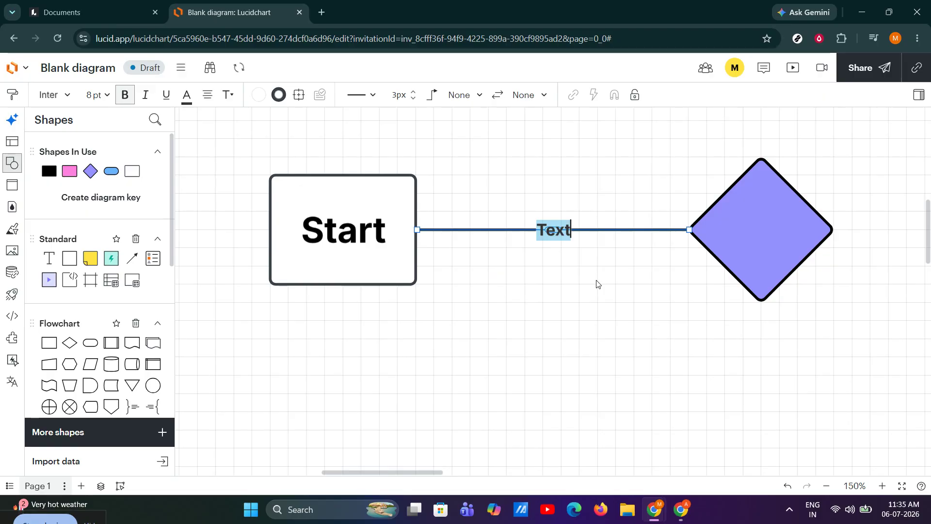
key("BackSpace")
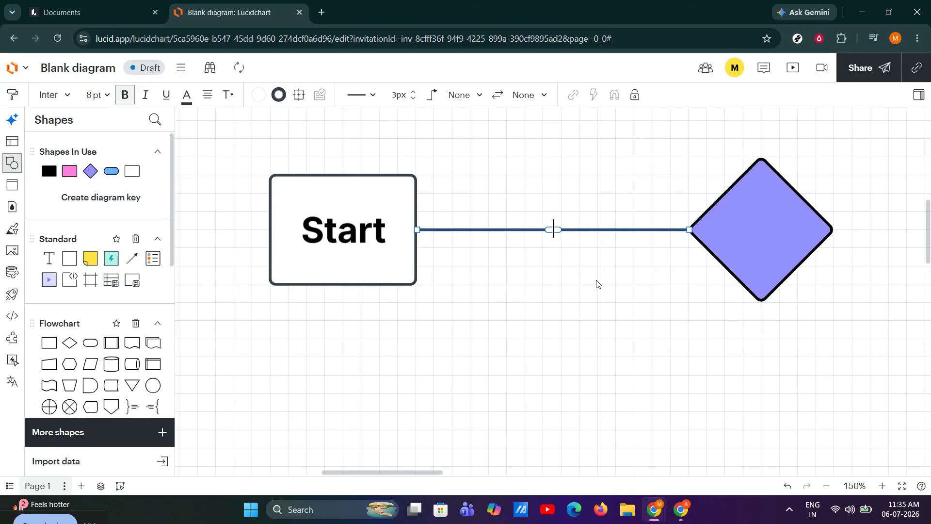
type("Yes")
left_click(597, 284)
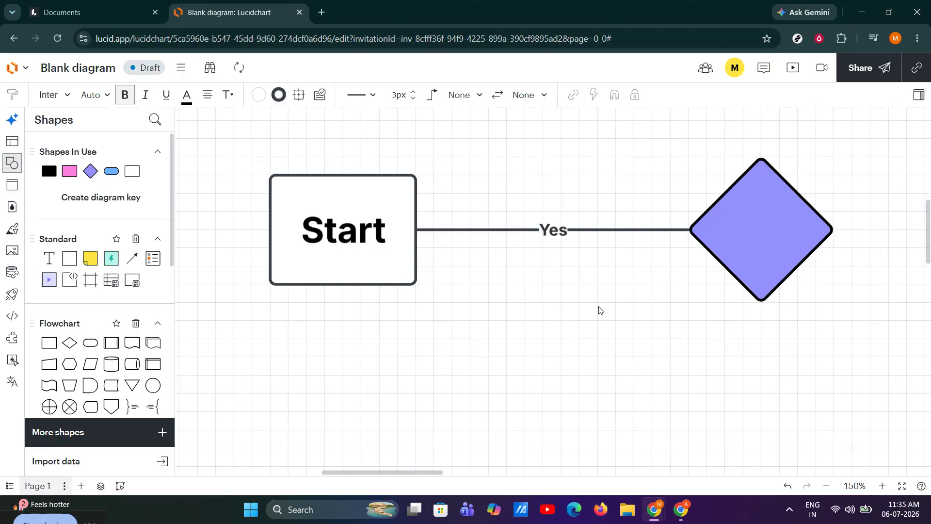
double_click(549, 234)
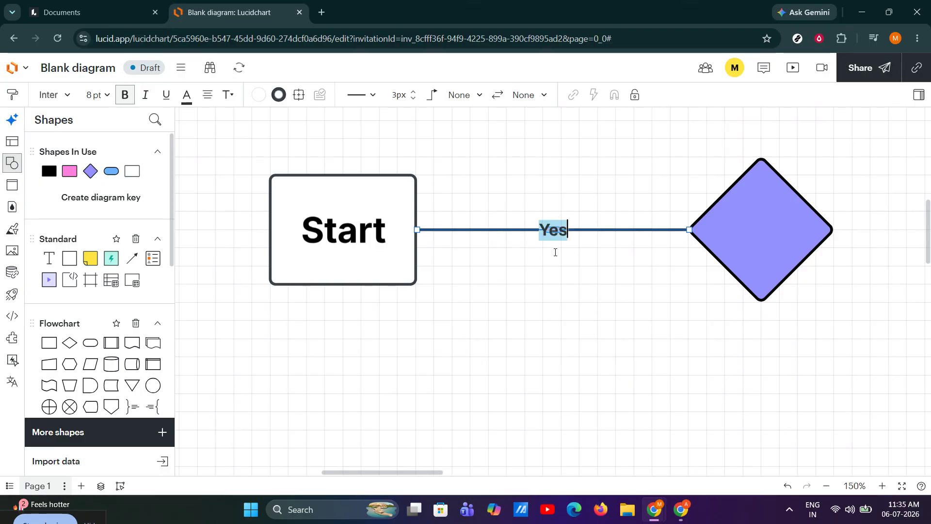
left_click(590, 330)
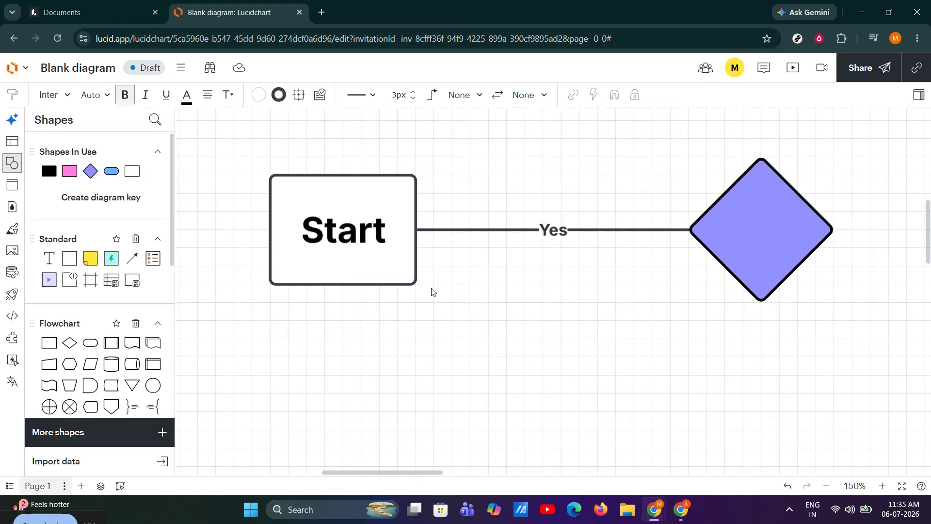
Toggle bold and italic on the Start block's text and restore both to their original settings.
left_click(356, 232)
double_click(357, 232)
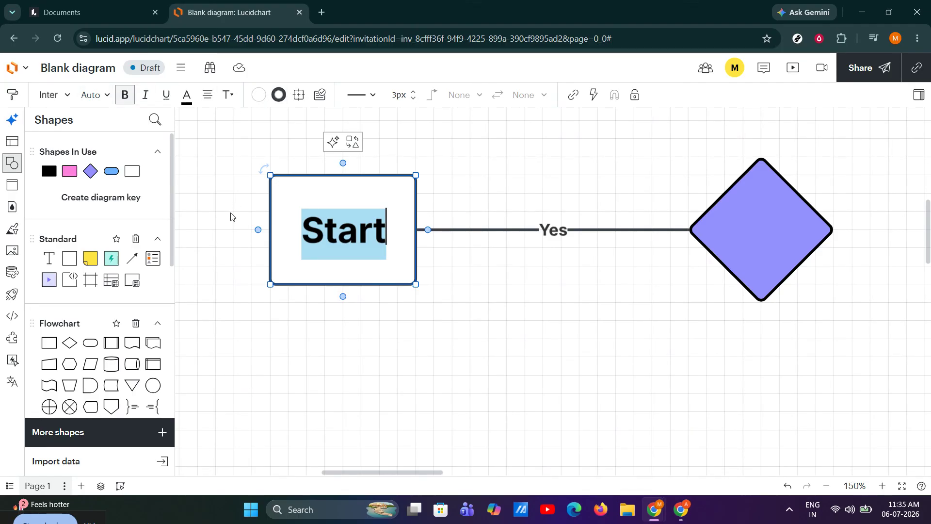
left_click(126, 95)
left_click(126, 95)
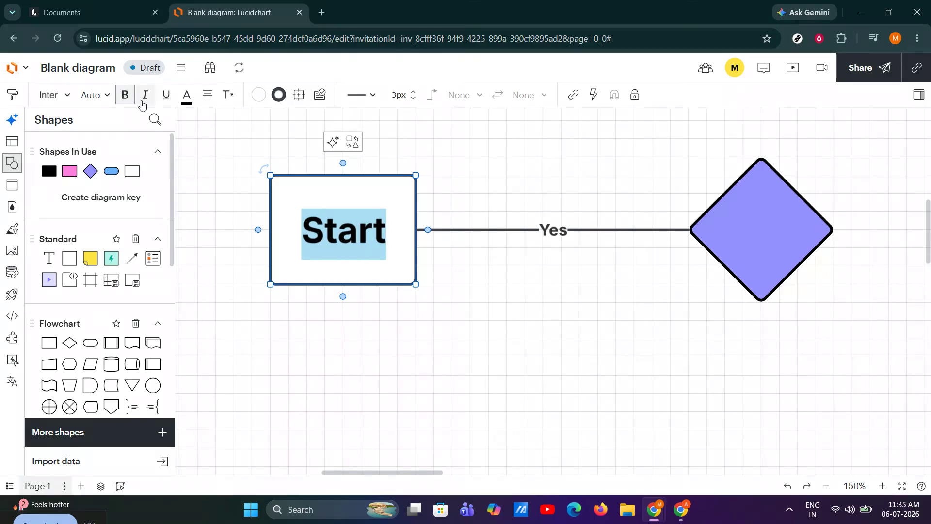
left_click(148, 99)
left_click(148, 99)
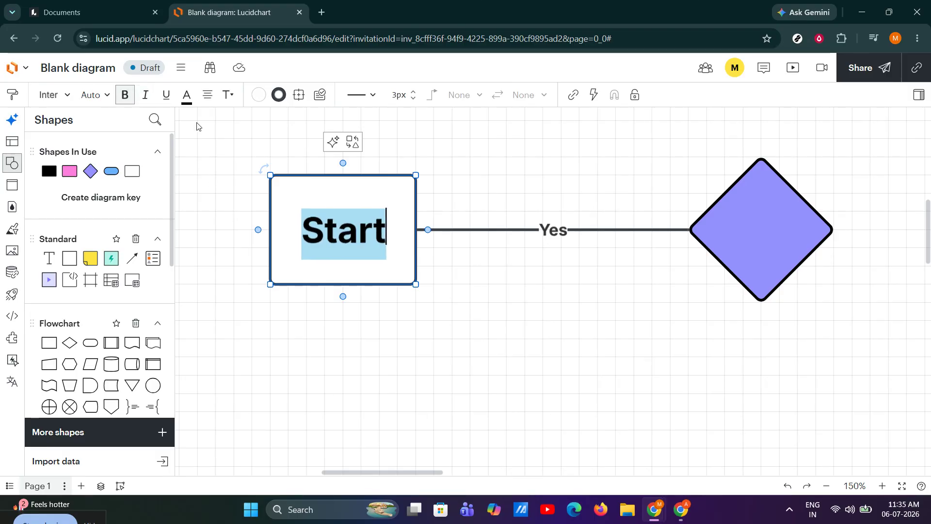
Set the text color of the Start label to dark blue.
left_click(189, 104)
left_click(255, 219)
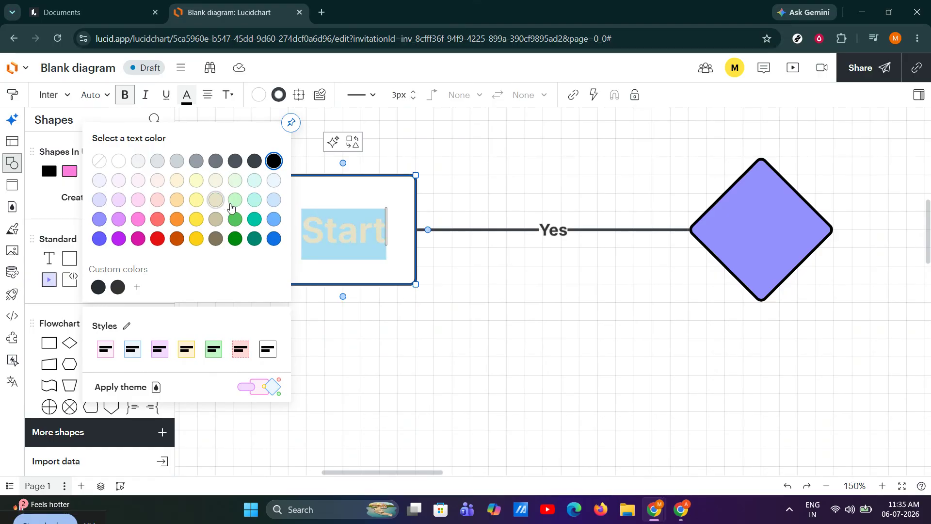
left_click(272, 240)
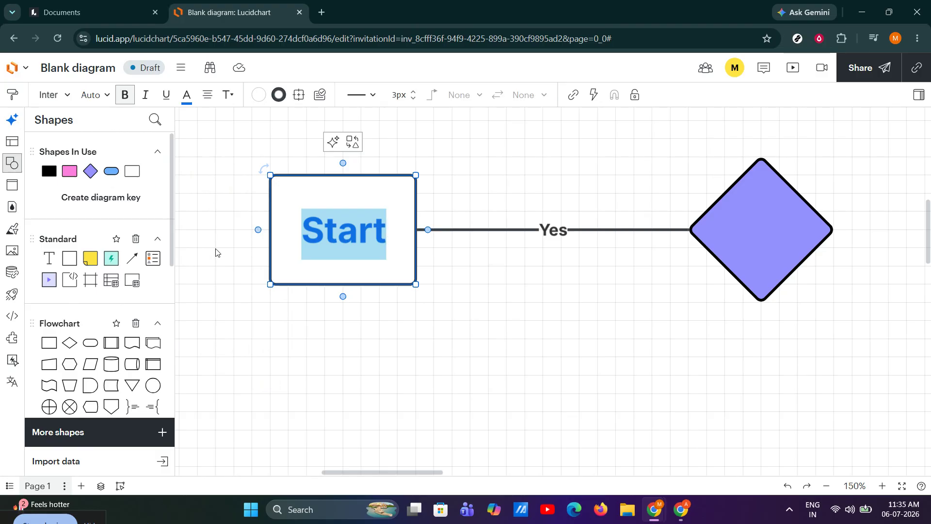
Try top-left, top-center and top-right alignment on the Start text, and return it to middle center.
left_click(207, 95)
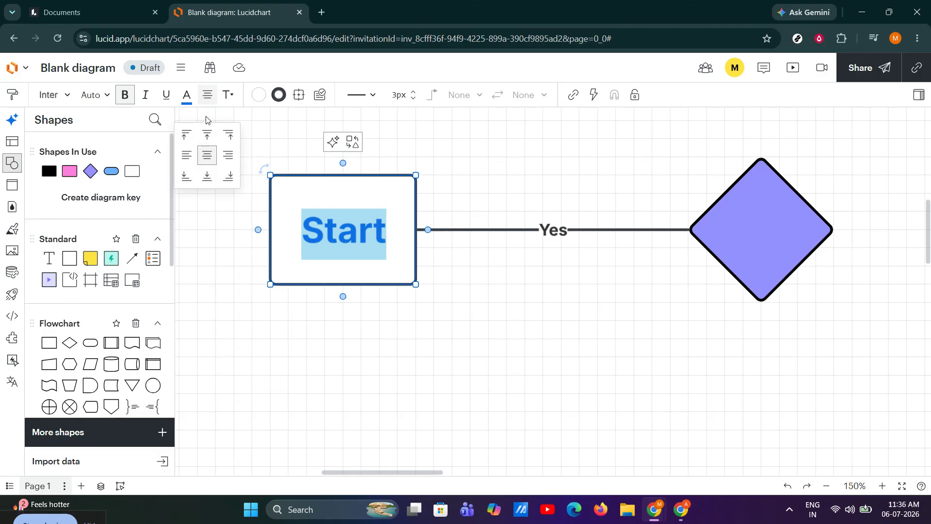
left_click(190, 135)
left_click(207, 135)
left_click(228, 137)
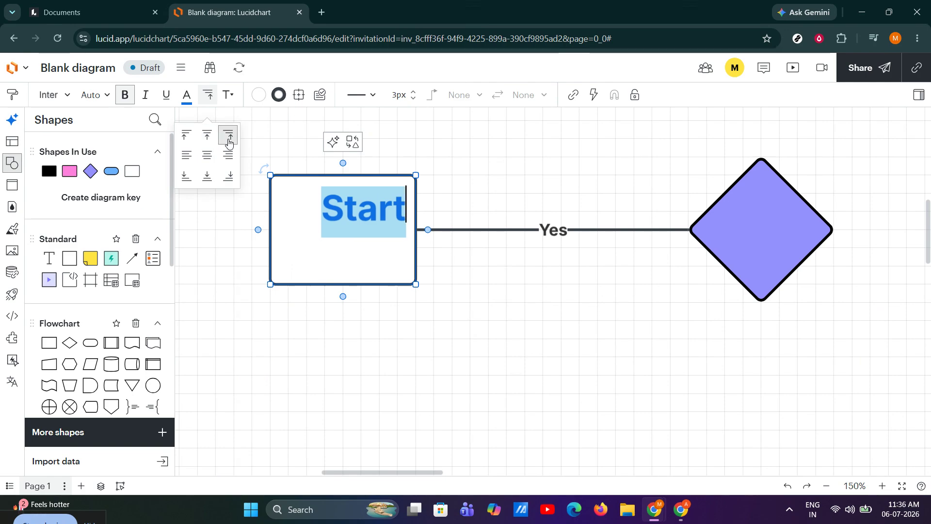
left_click(207, 135)
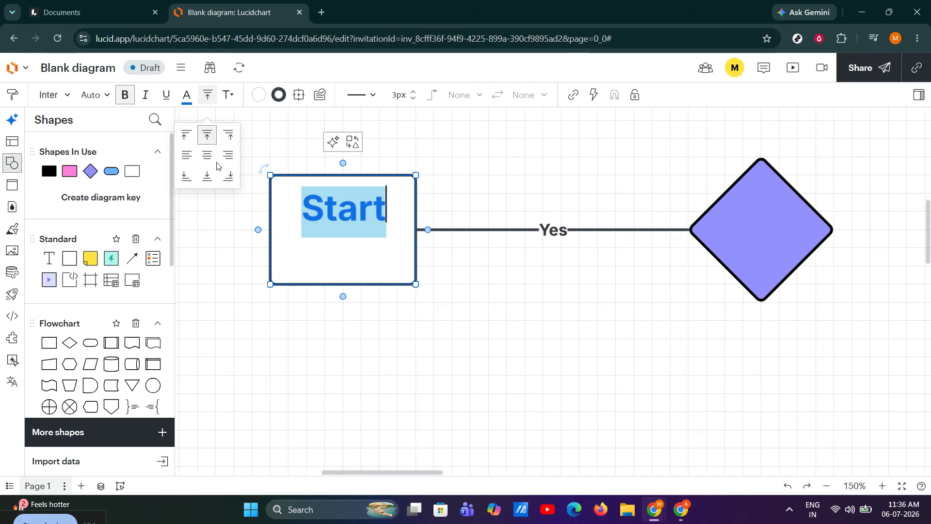
left_click(212, 154)
left_click(223, 223)
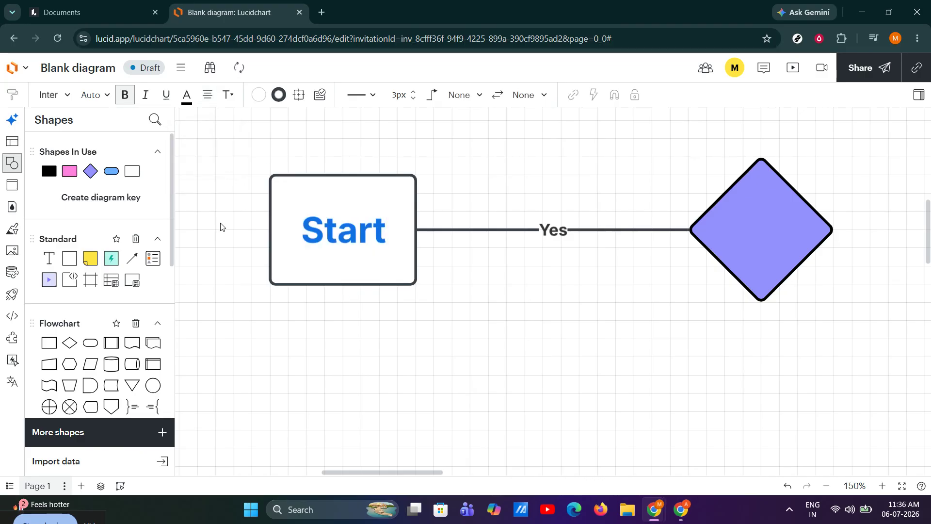
Toggle bold, italic and underline on the Start text, restoring it to bold only.
double_click(340, 224)
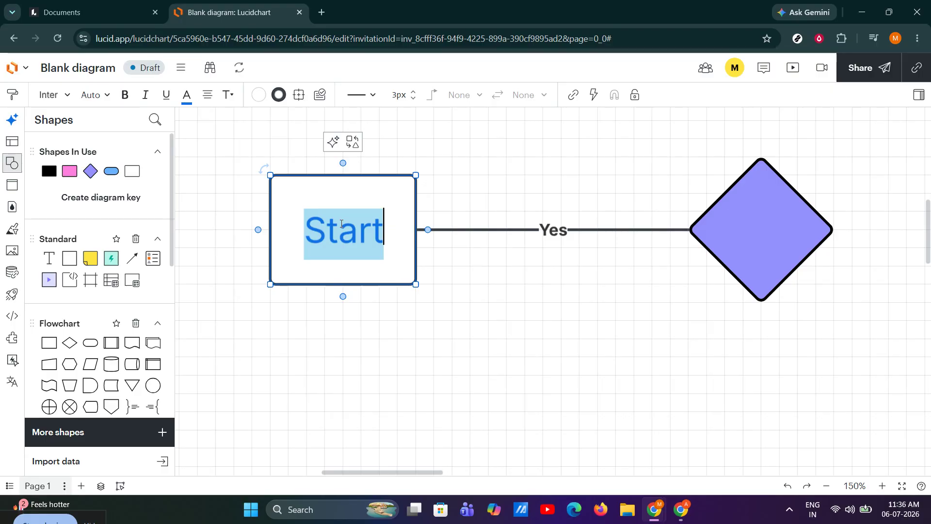
key("ctrl+i")
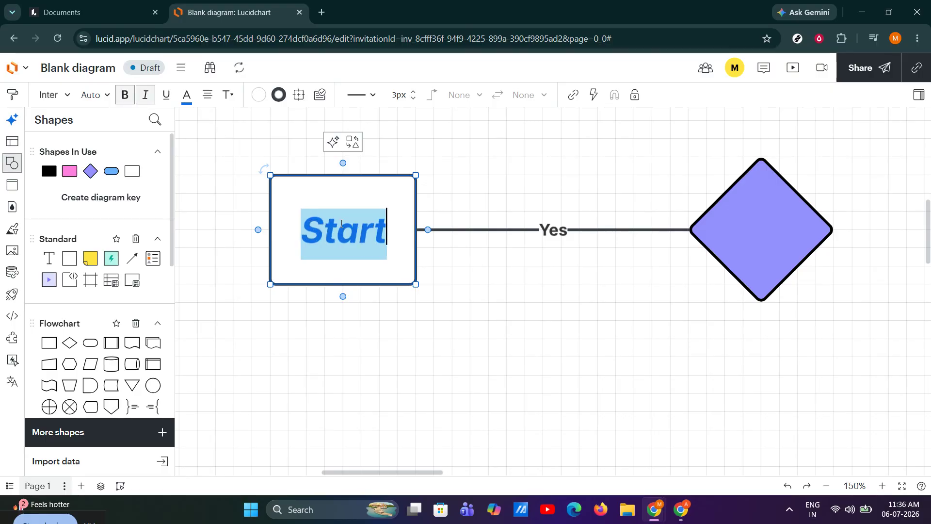
key("ctrl+i")
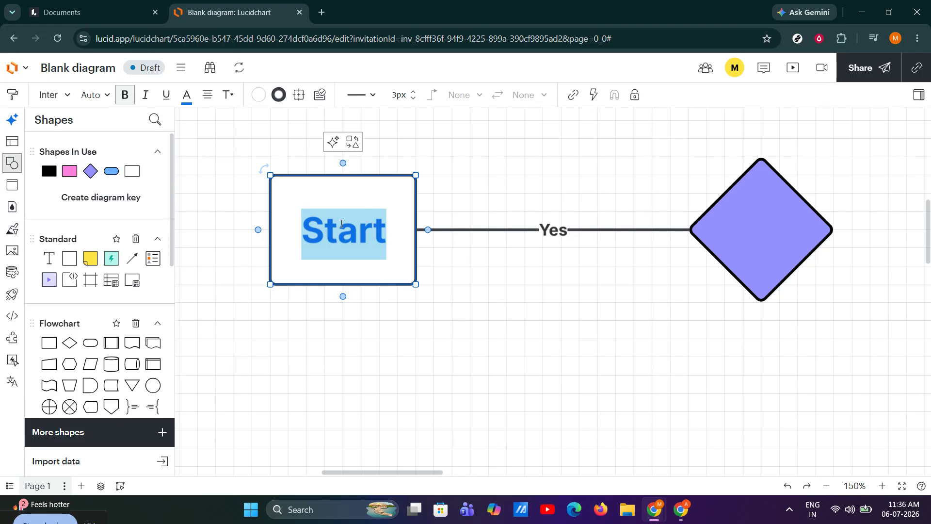
key("ctrl+u")
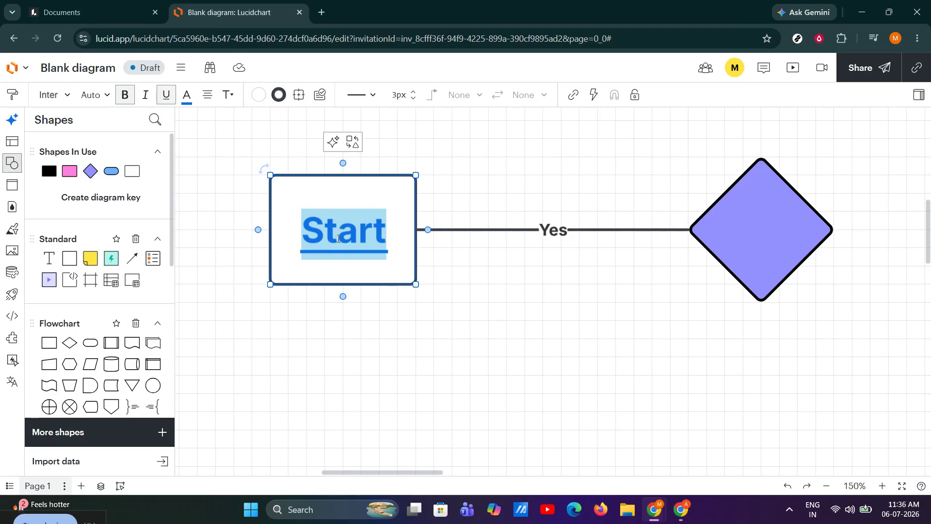
key("ctrl+u")
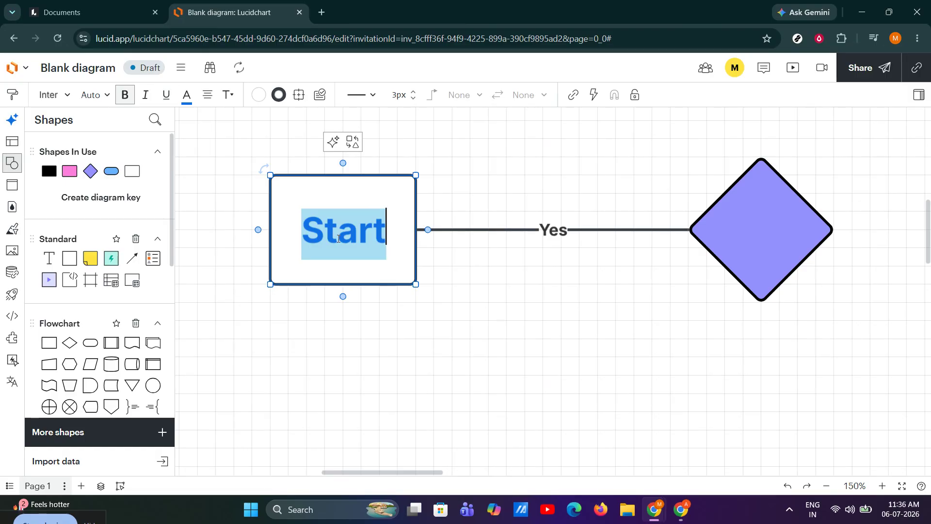
left_click(495, 368)
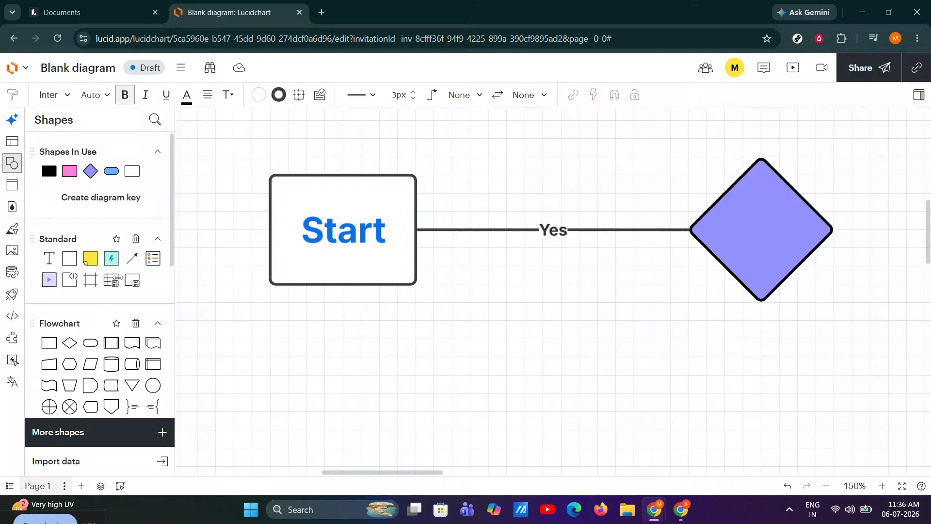
mouse_move(49, 258)
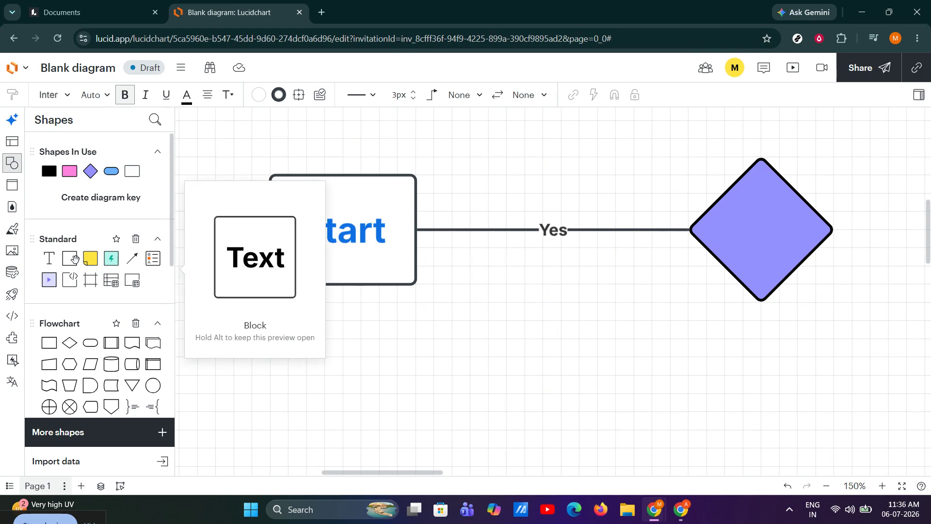